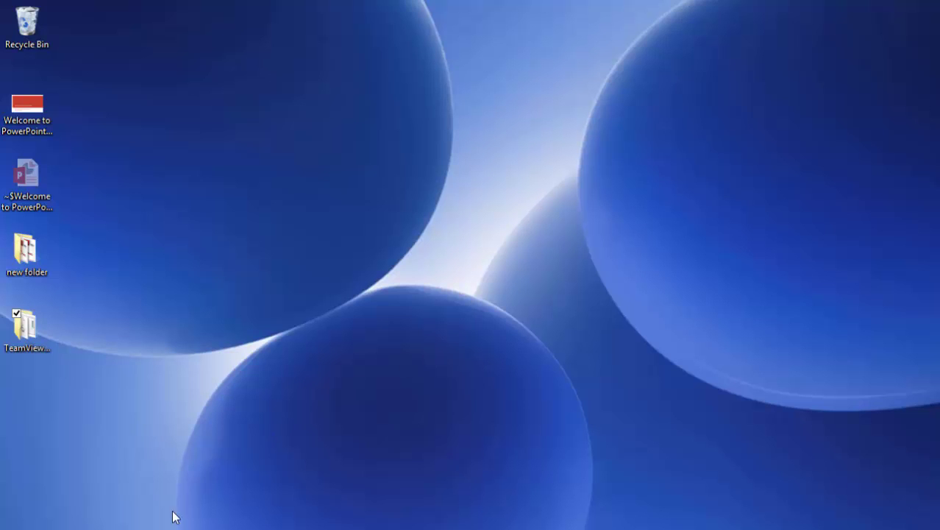
Restore Chrome and go to the teamviewer.com website
left_click(103, 471)
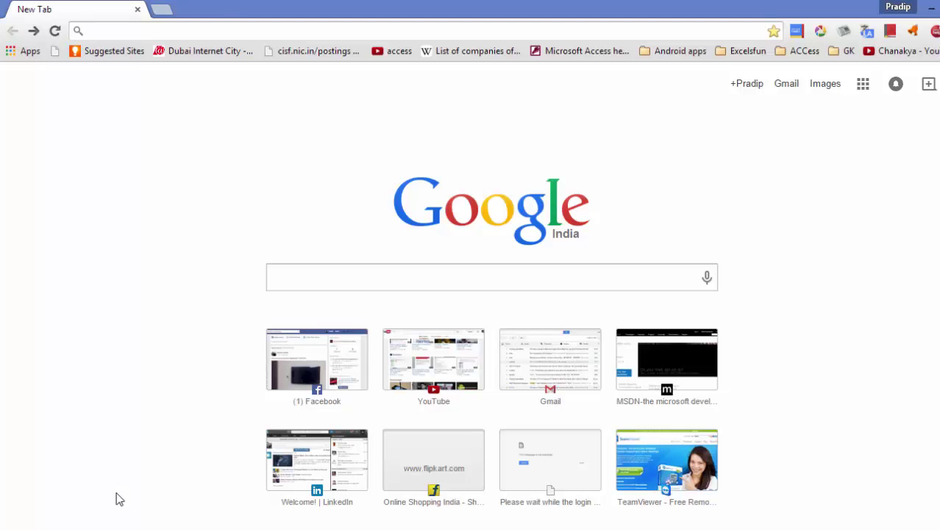
type("teamviewer.com")
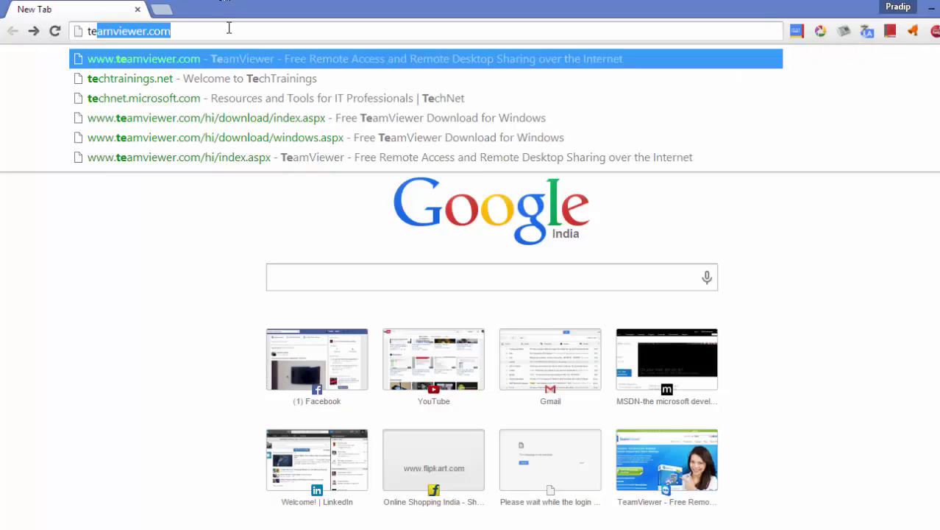
key("Return")
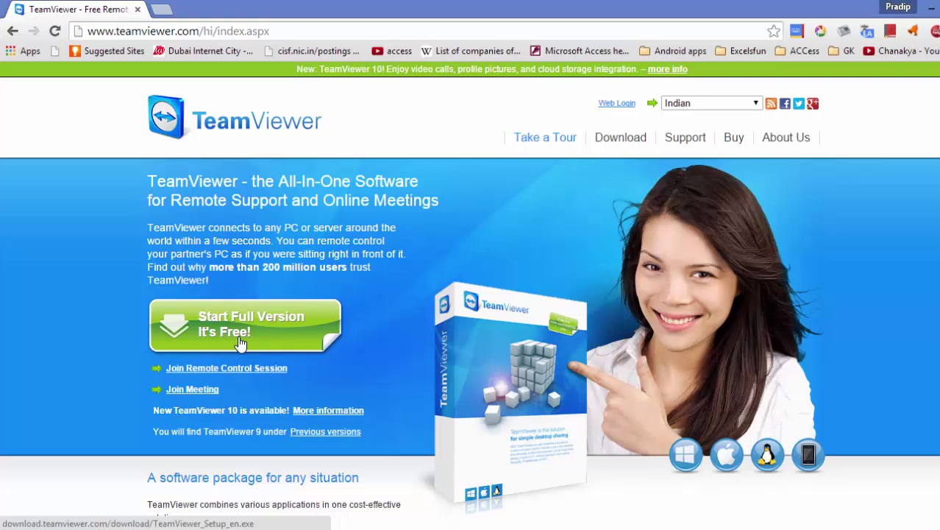
Open the all-downloads page and scroll down to the TeamViewer Portable section
mouse_move(622, 143)
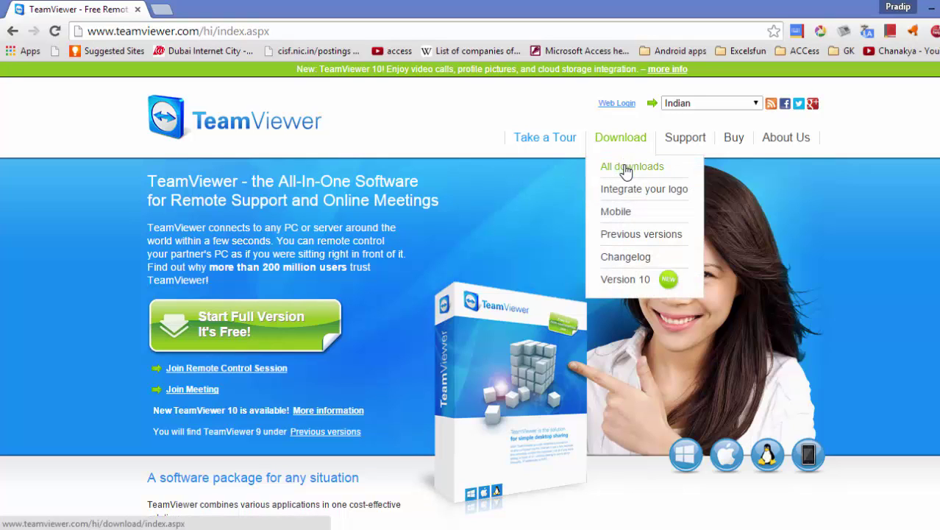
left_click(625, 169)
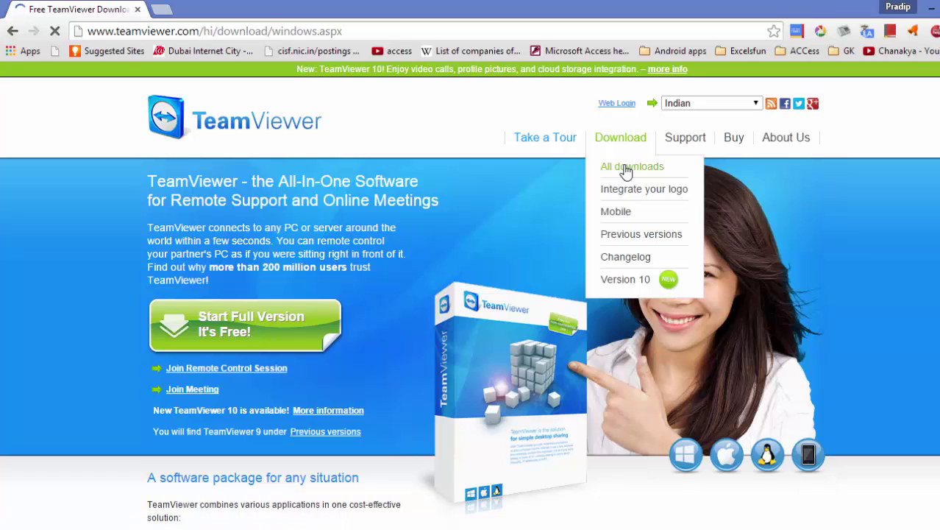
scroll(626, 172, "down", 3)
scroll(626, 172, "down", 10)
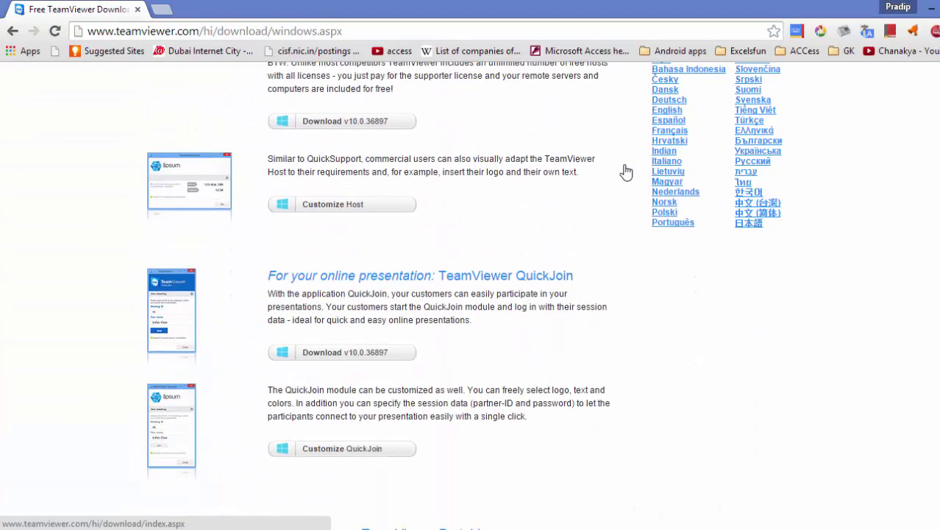
scroll(626, 172, "down", 4)
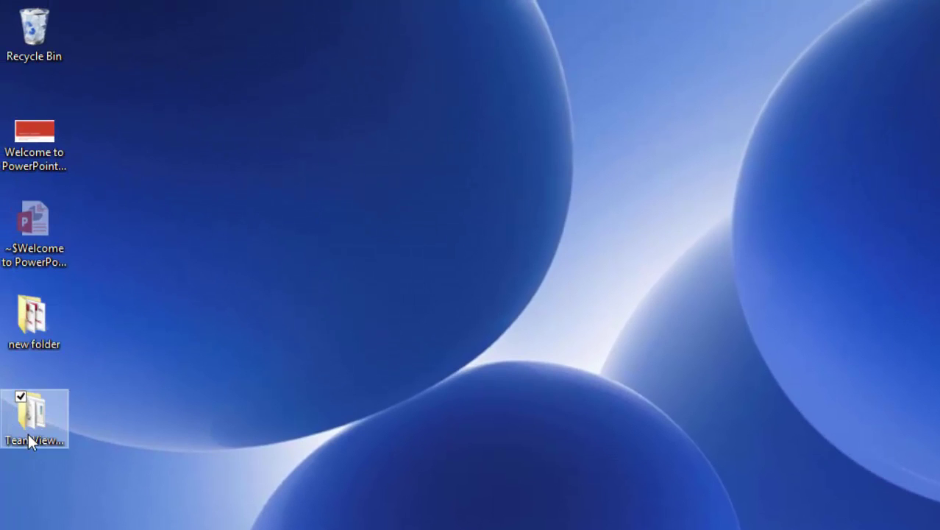
Open the desktop TeamViewer folder and run TeamViewer.exe from it
double_click(25, 412)
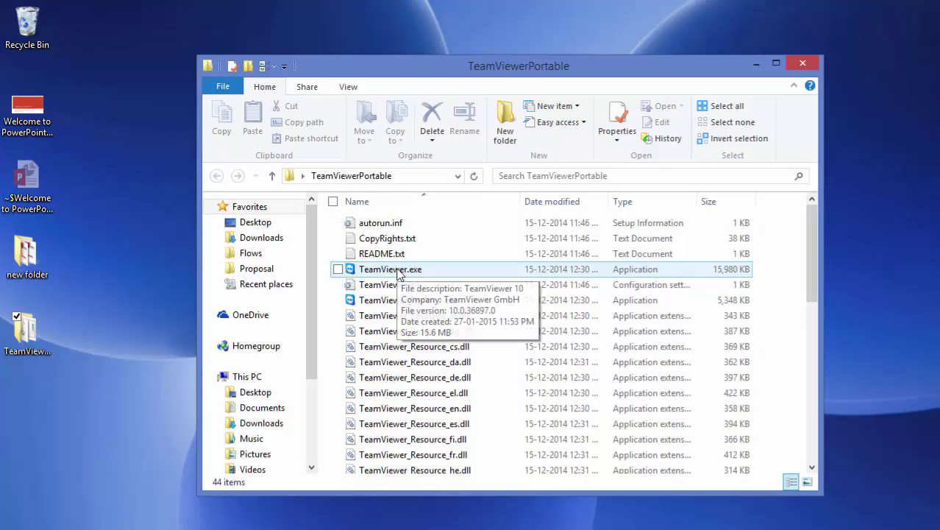
left_click(400, 273)
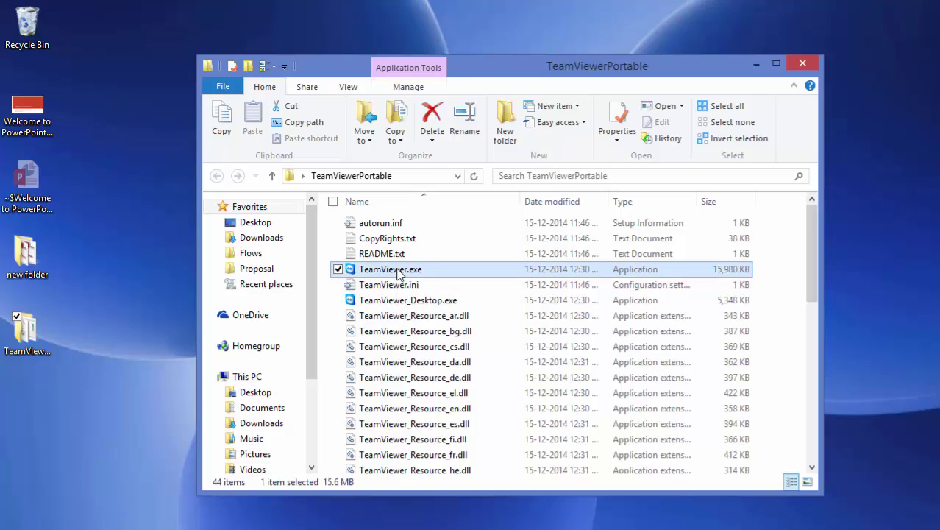
double_click(400, 272)
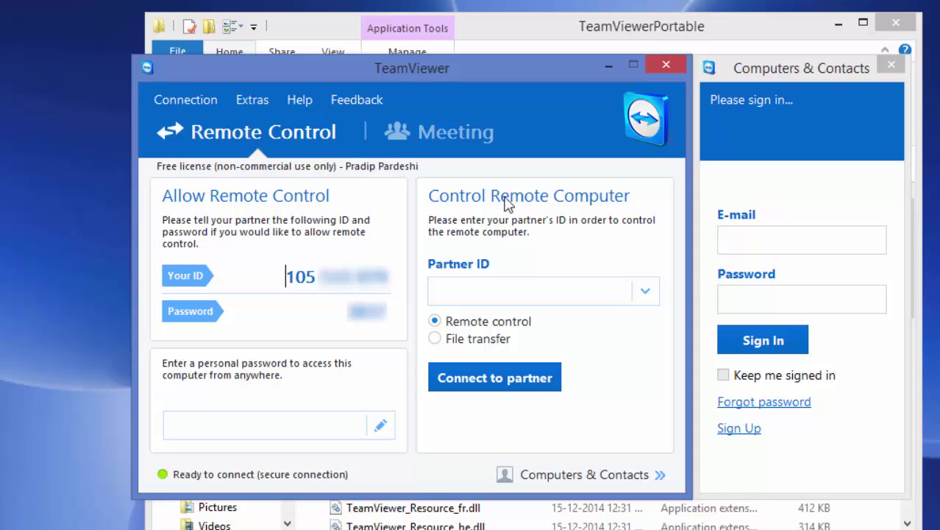
Close the portable TeamViewer window, leaving the Remote Control window open
left_click(671, 68)
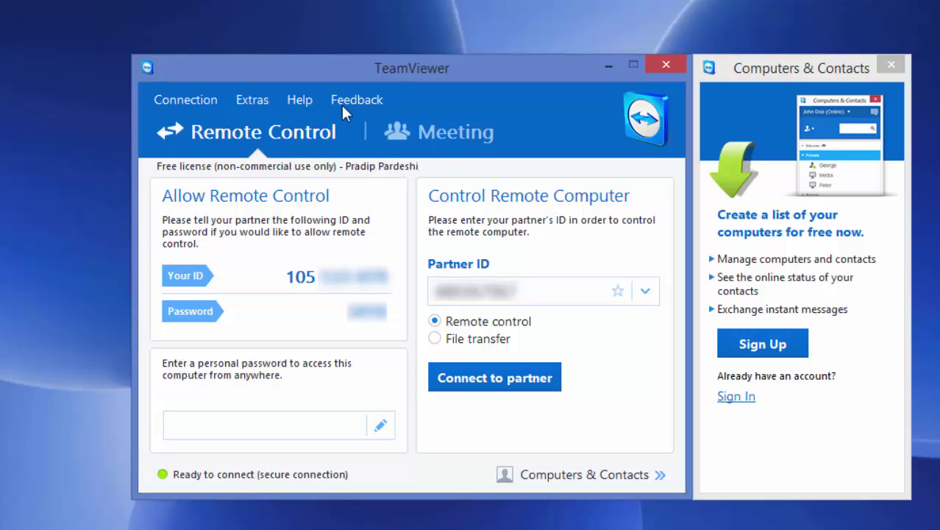
In Extras > Options, set Incoming LAN connections to accept and save with OK
left_click(261, 97)
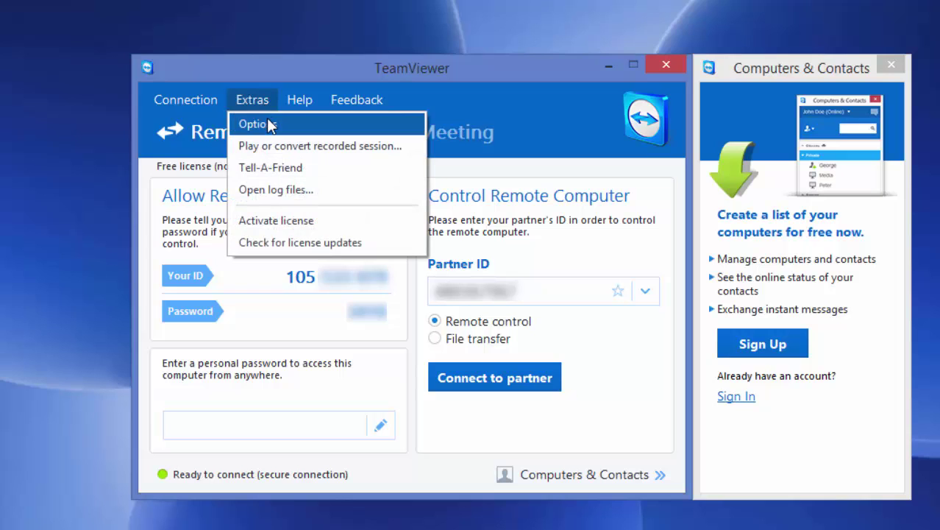
left_click(269, 125)
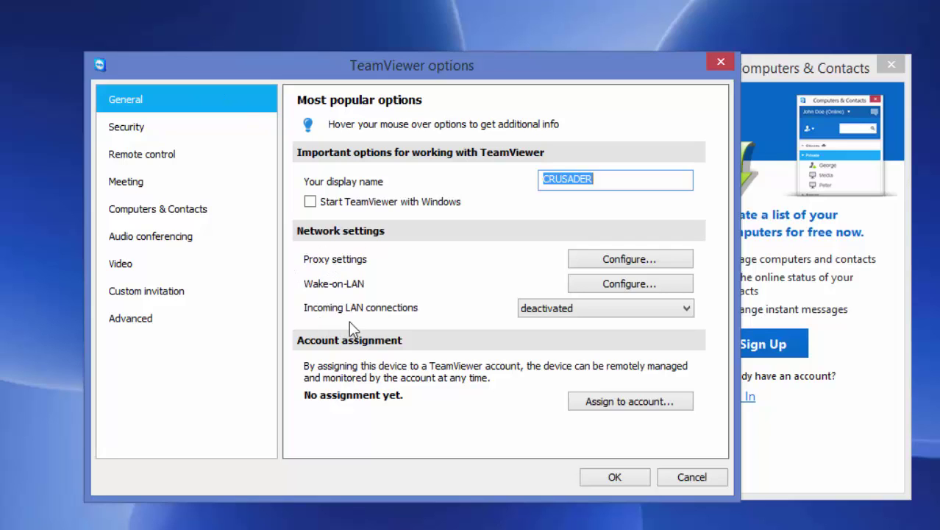
mouse_move(389, 321)
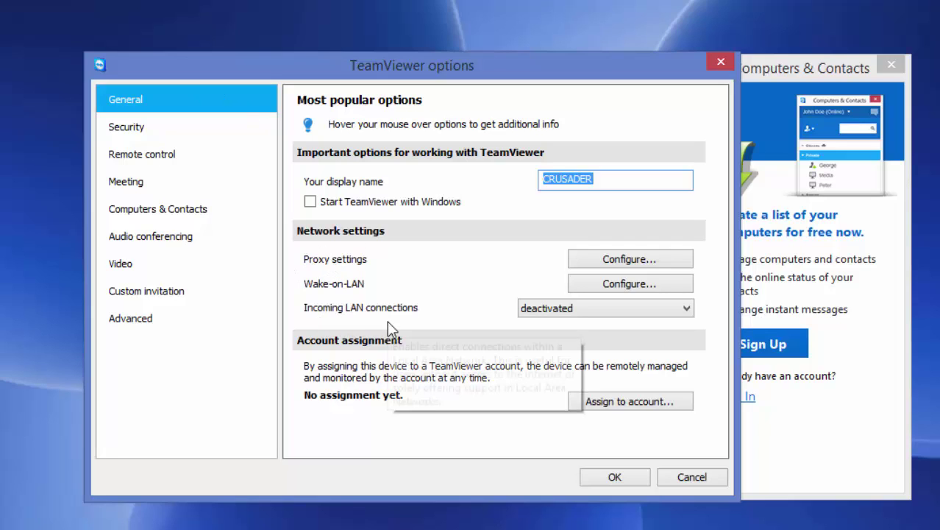
left_click(568, 315)
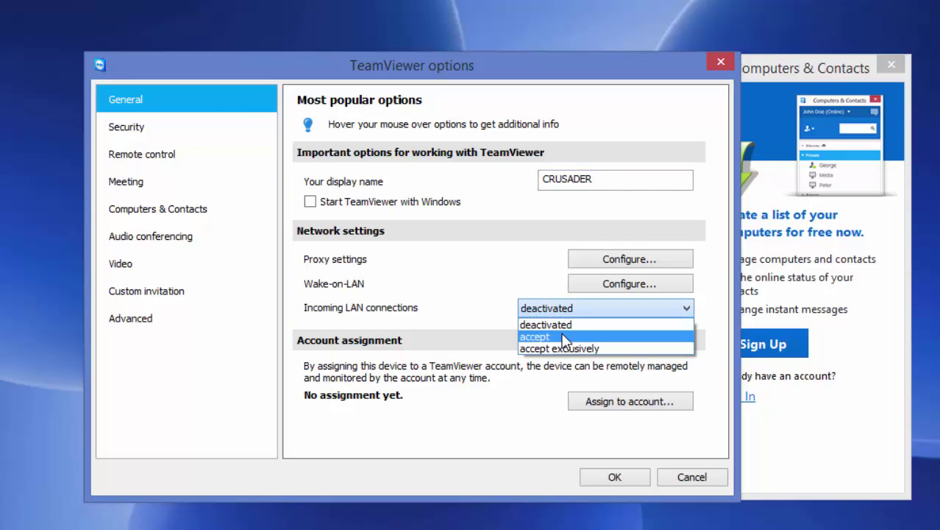
left_click(564, 337)
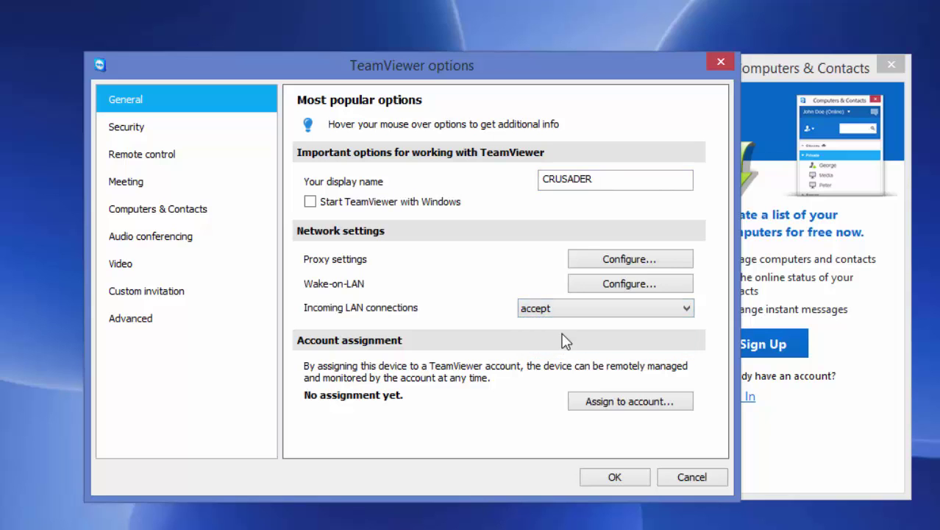
left_click(602, 474)
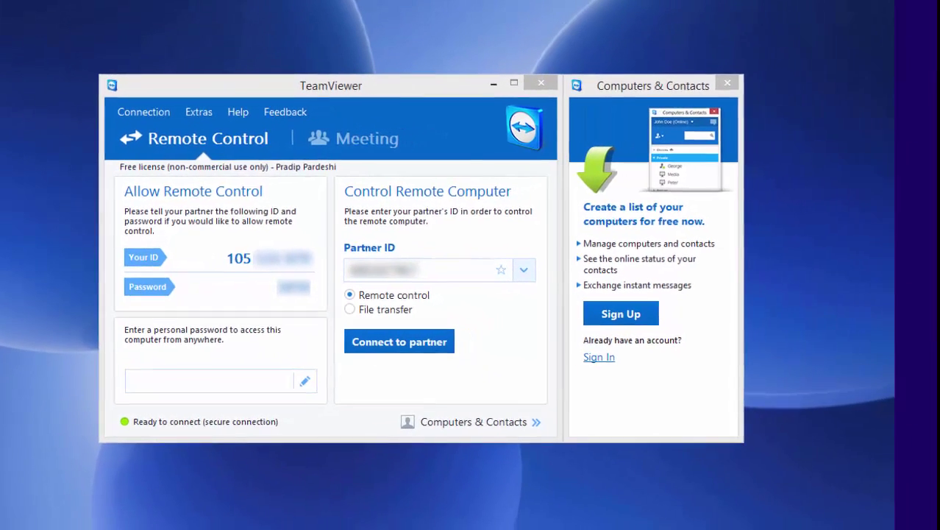
Connect the laptop to the Crusader Wi-Fi network with Connect automatically ticked
left_click(905, 527)
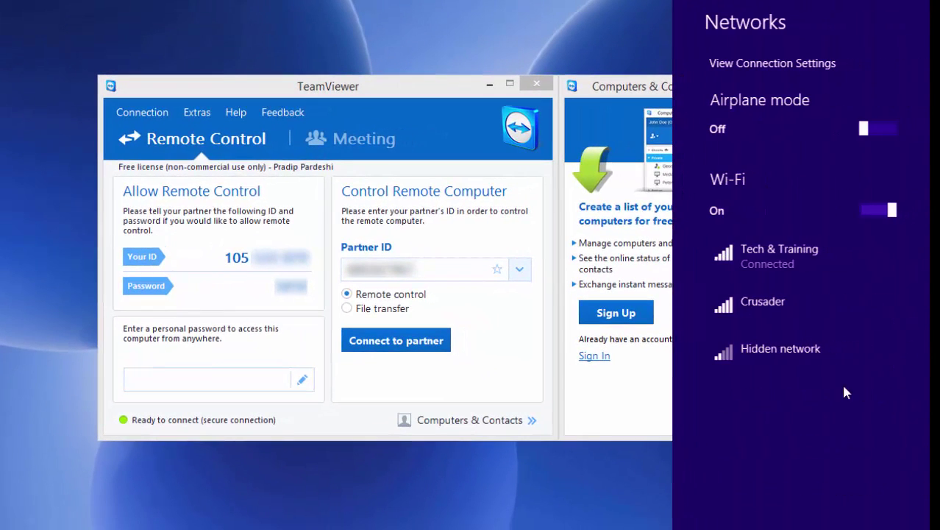
left_click(832, 269)
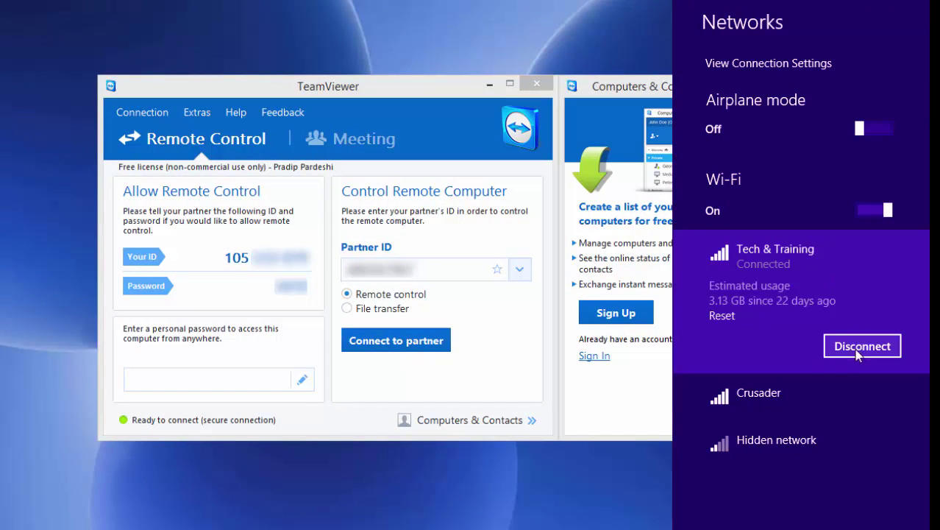
left_click(791, 393)
left_click(786, 392)
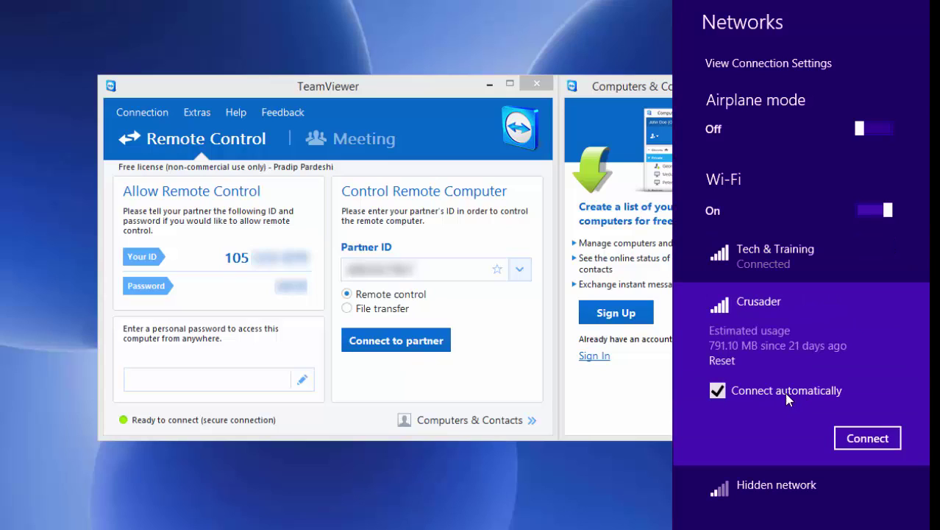
left_click(858, 440)
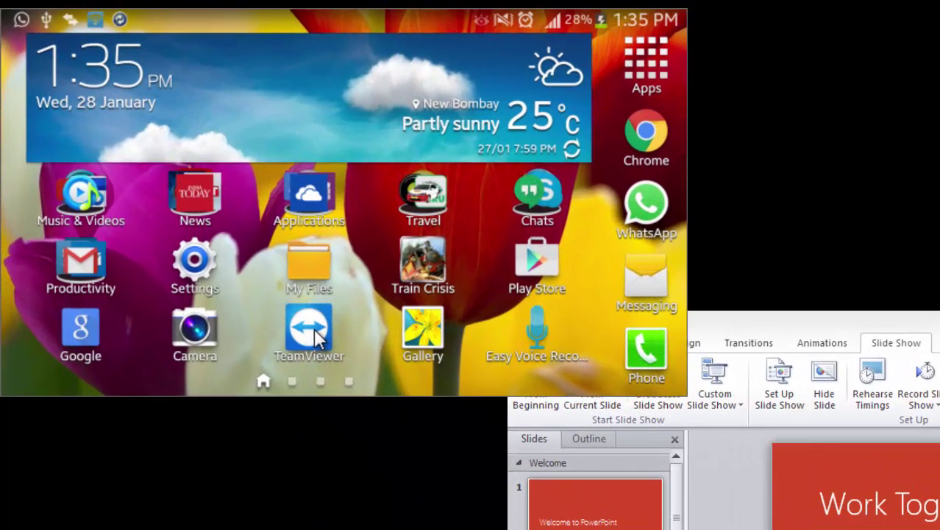
Launch the TeamViewer app from the Android phone's home screen
left_click(314, 328)
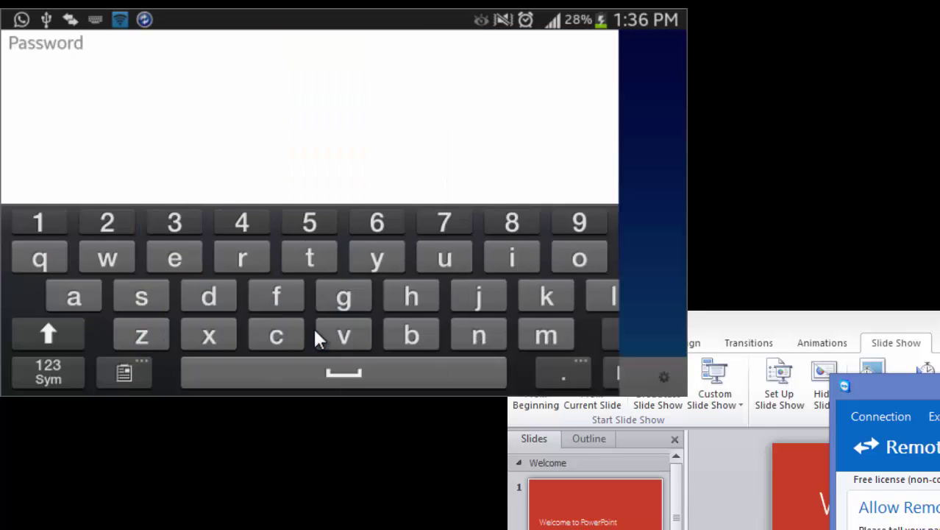
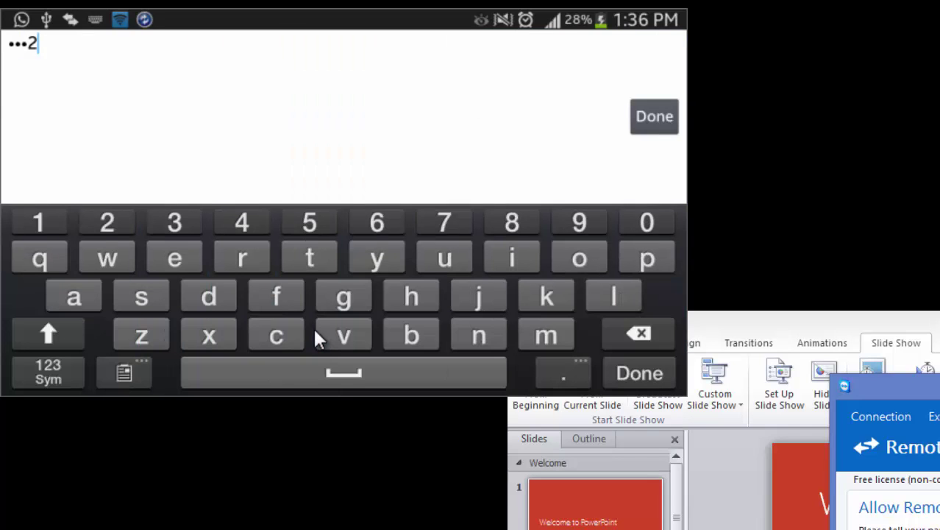
Enter the remote computer's password on the phone and confirm it
key("Return")
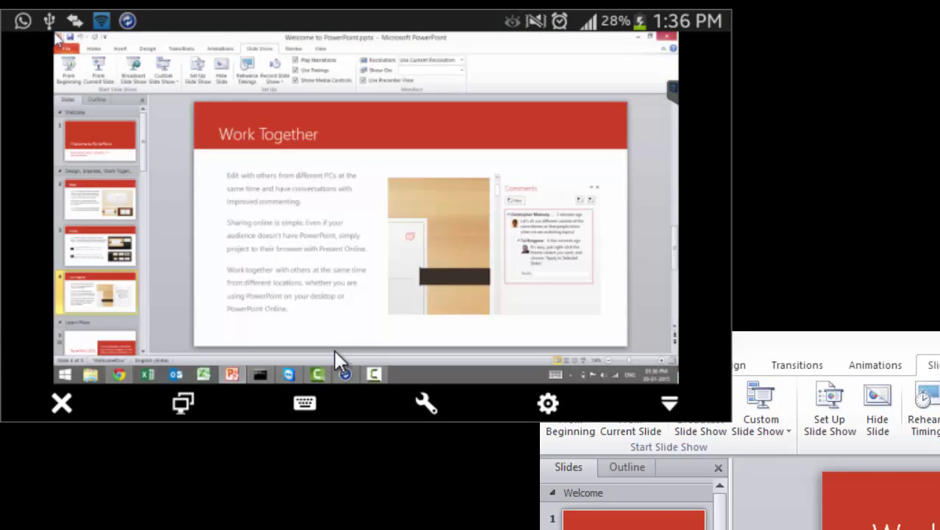
From the phone's TeamViewer function-key panel, send F5 to start the PowerPoint slideshow
left_click(305, 405)
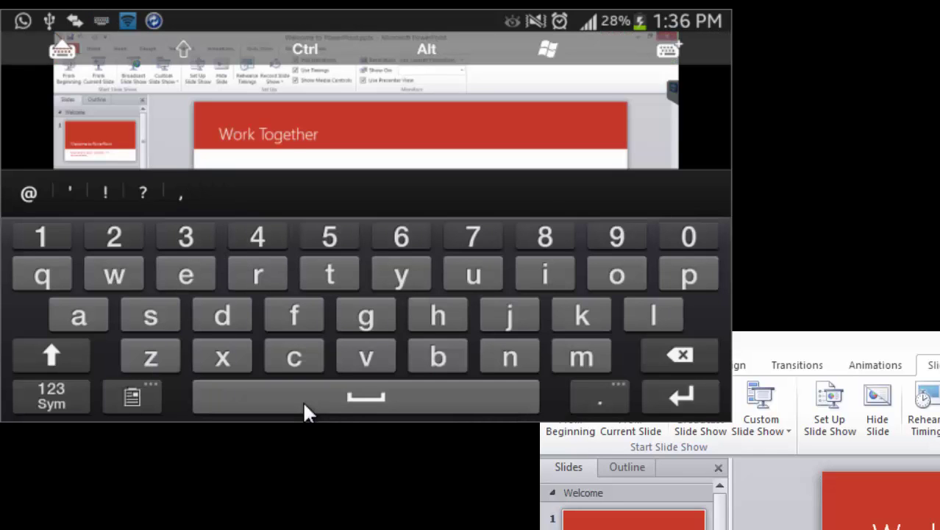
left_click(667, 49)
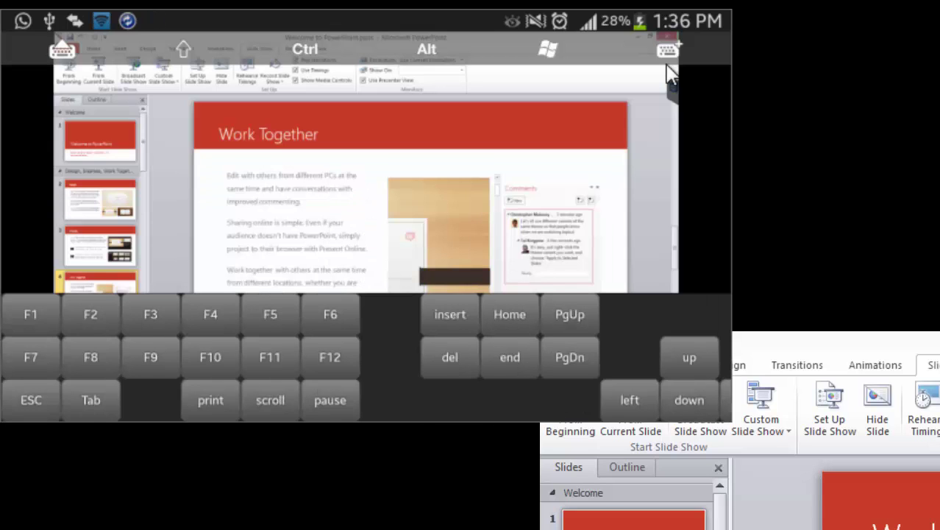
left_click(569, 357)
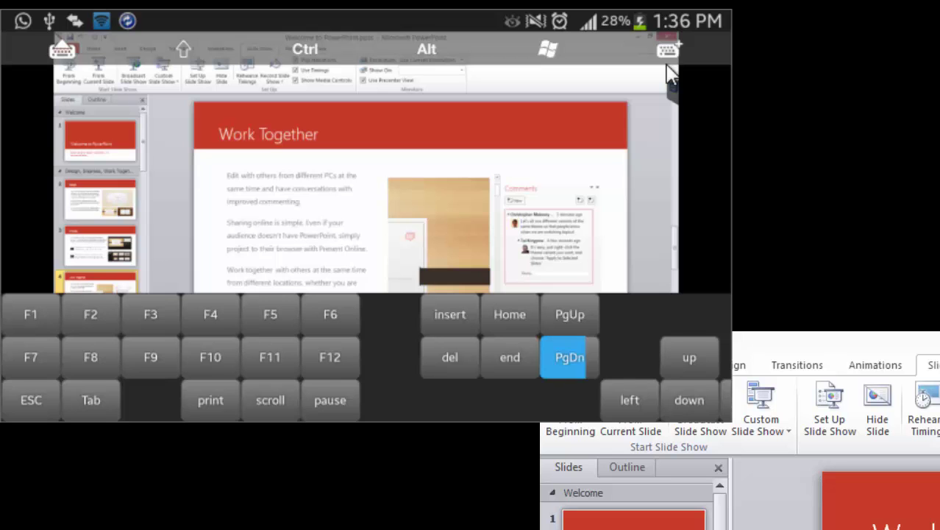
scroll(366, 357, "right", 2)
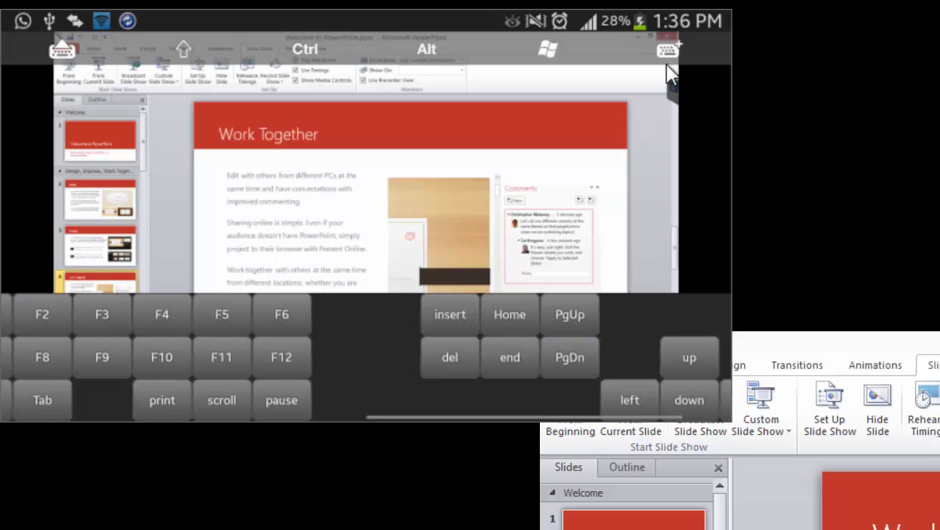
key("F5")
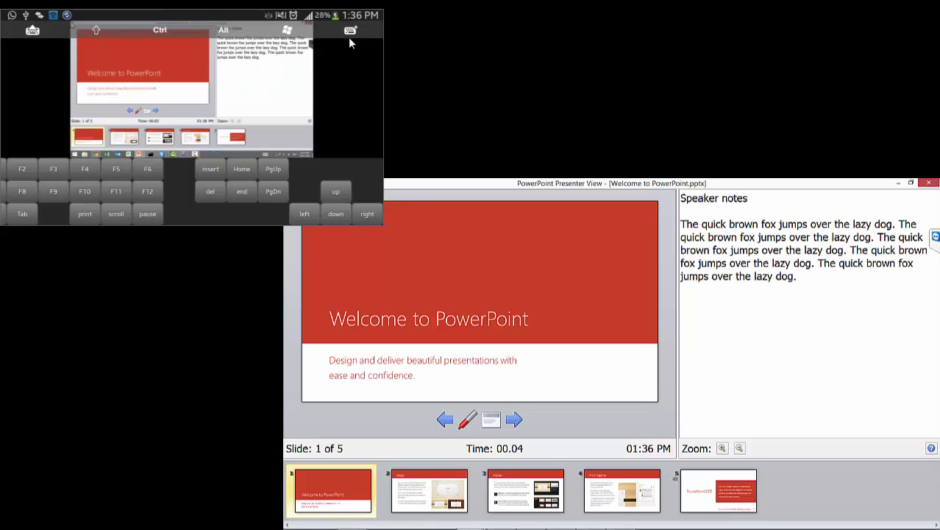
Advance the Presenter View slideshow through slide 2, Design, to slide 3, Impress
key("alt+space")
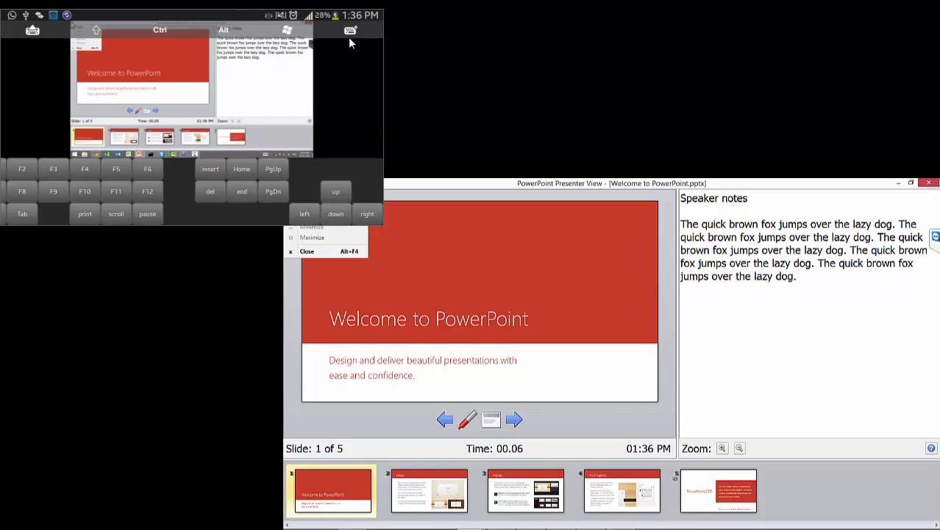
left_click(465, 261)
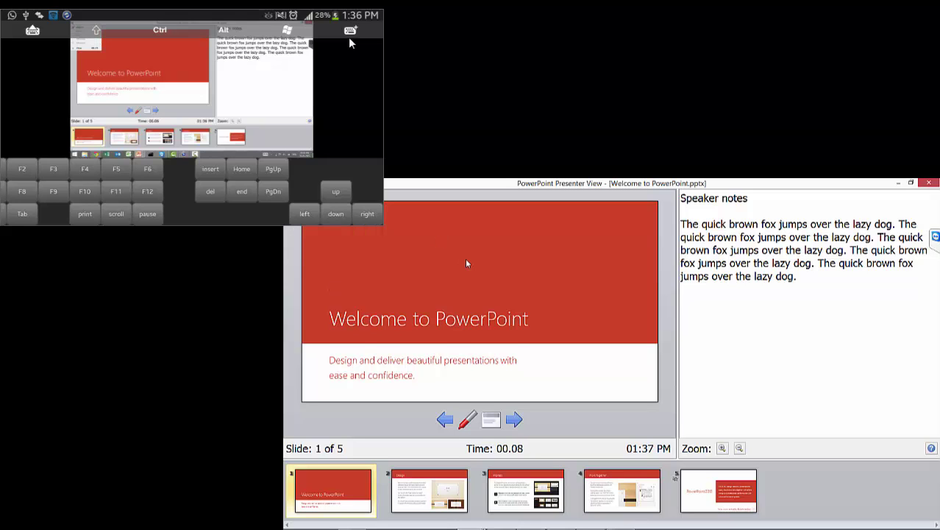
left_click(465, 262)
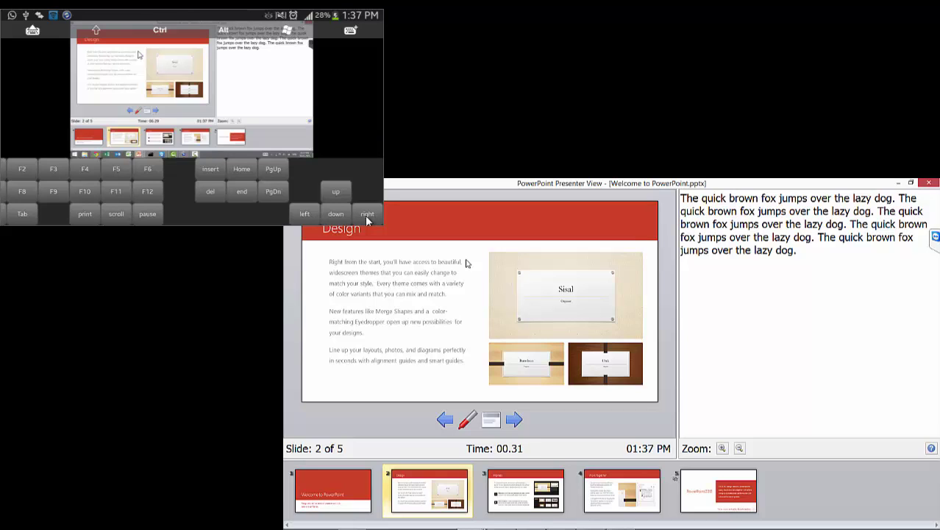
key("Right")
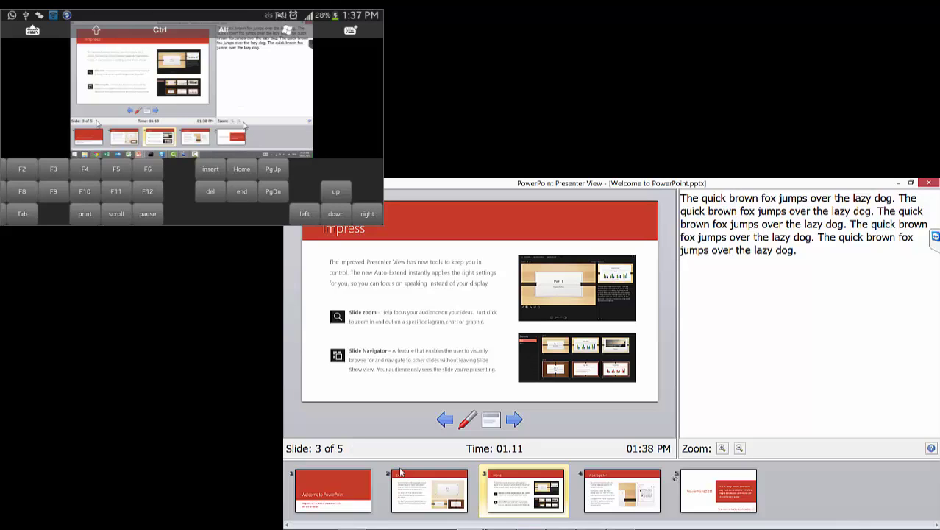
Go back to the Design slide, forward to Impress, then exit the slideshow
left_click(437, 504)
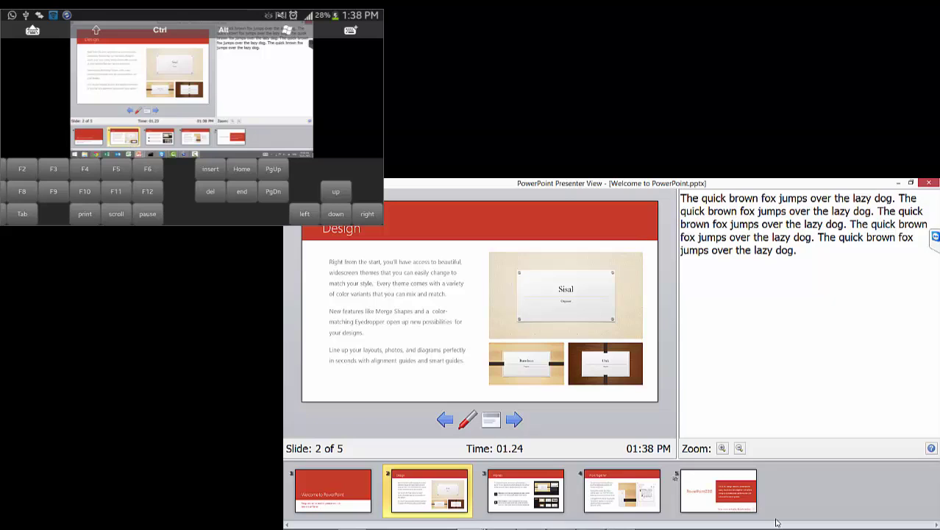
left_click(341, 211)
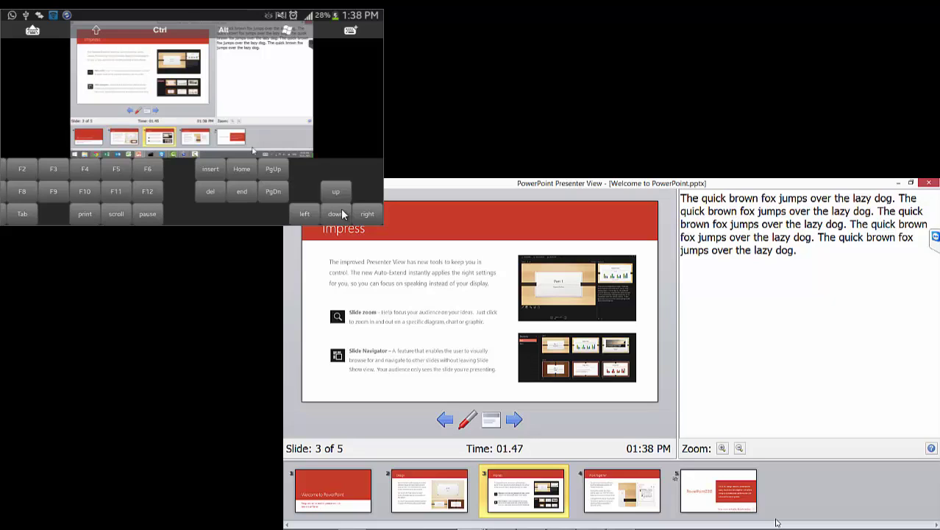
left_click_drag(6, 179, 31, 178)
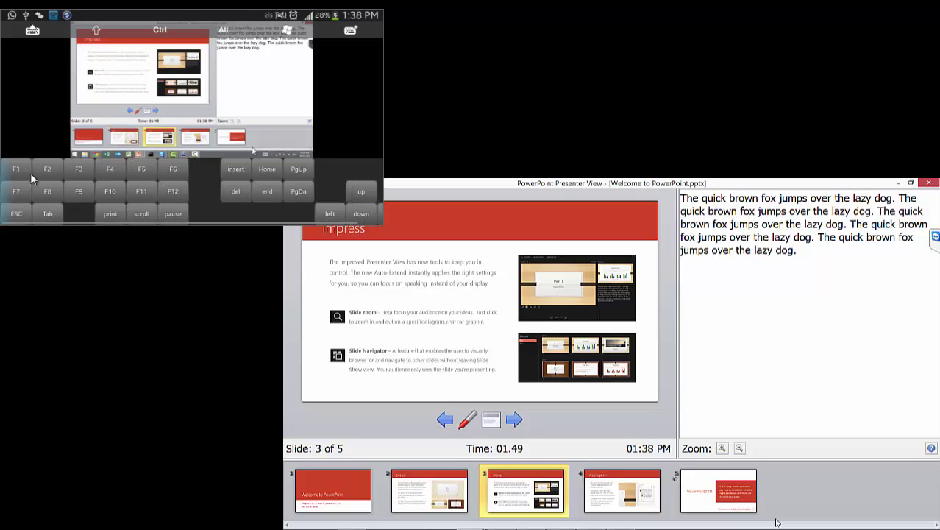
left_click(12, 216)
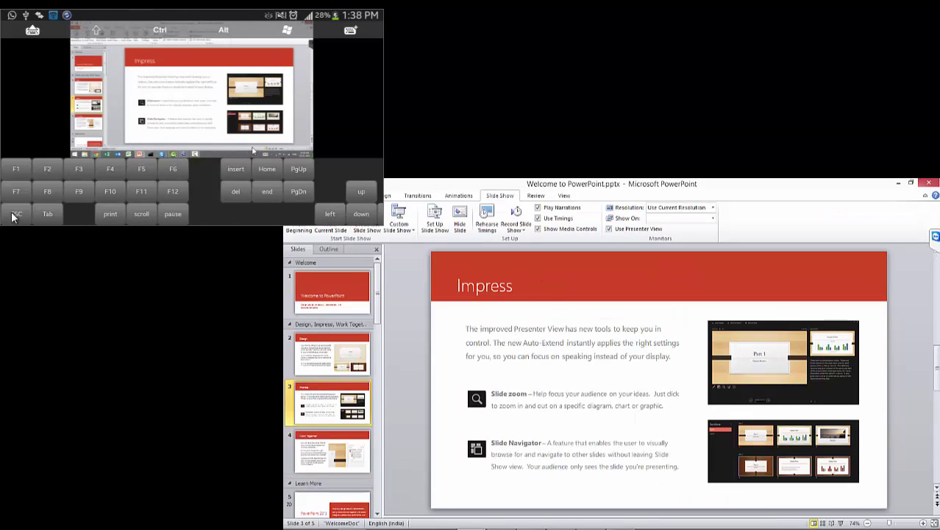
Minimize PowerPoint, open the desktop's new folder maximized, then close it to show the desktop
left_click(897, 182)
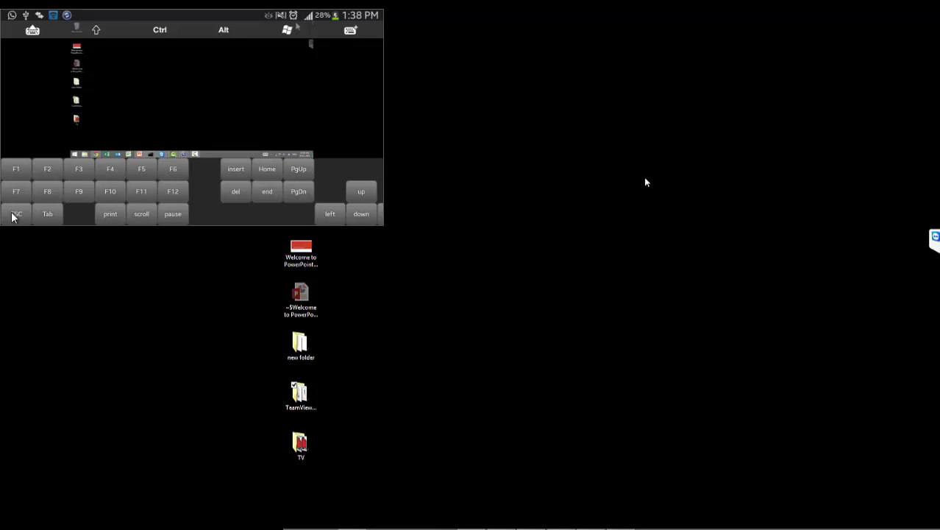
left_click(295, 347)
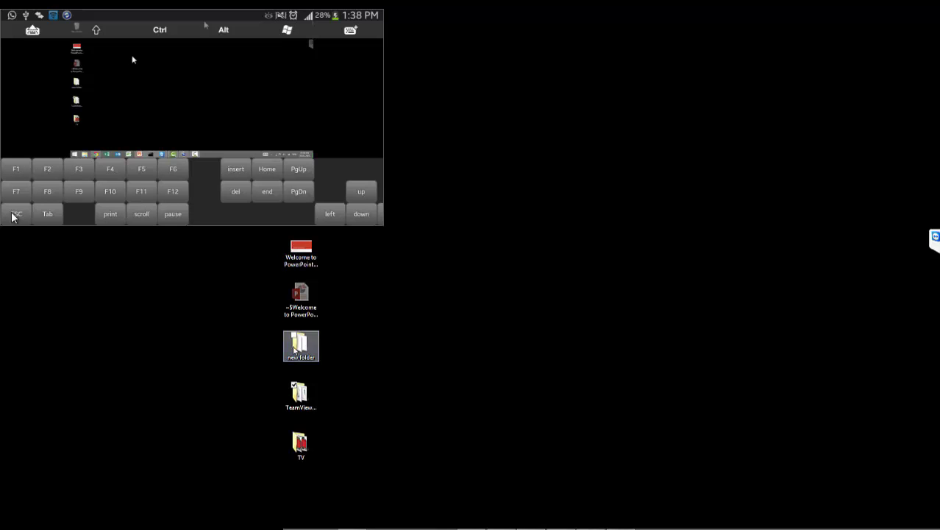
double_click(295, 350)
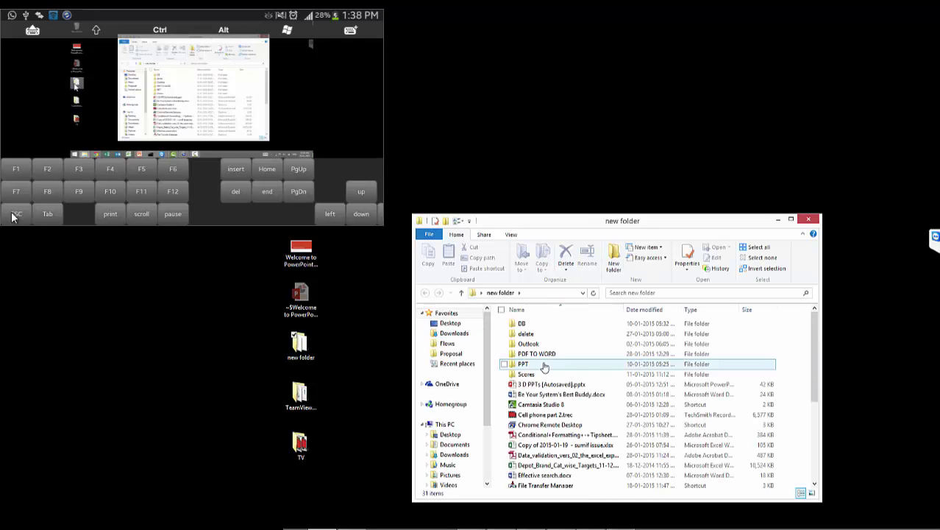
left_click(791, 218)
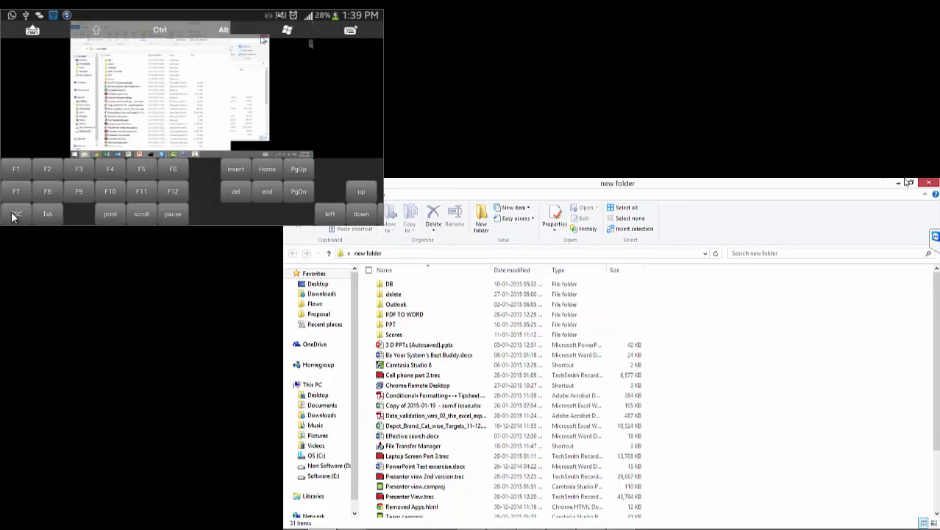
left_click(929, 184)
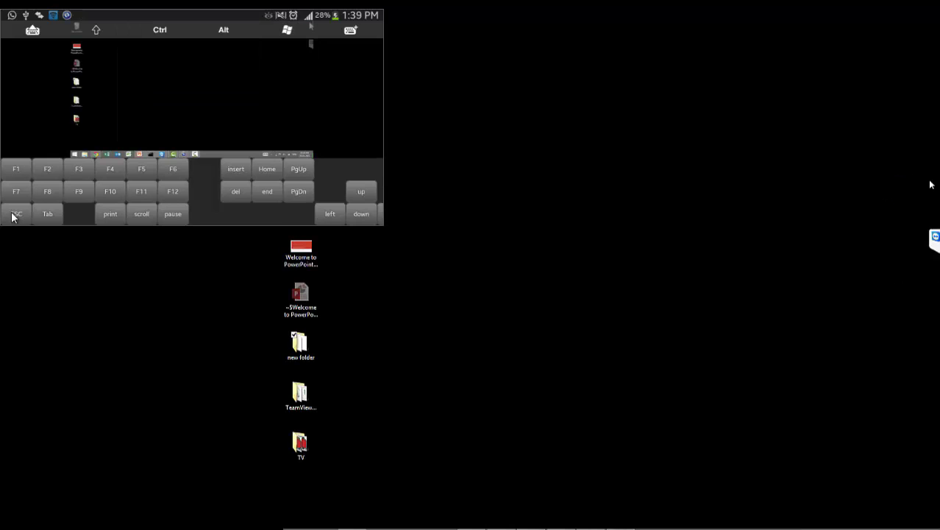